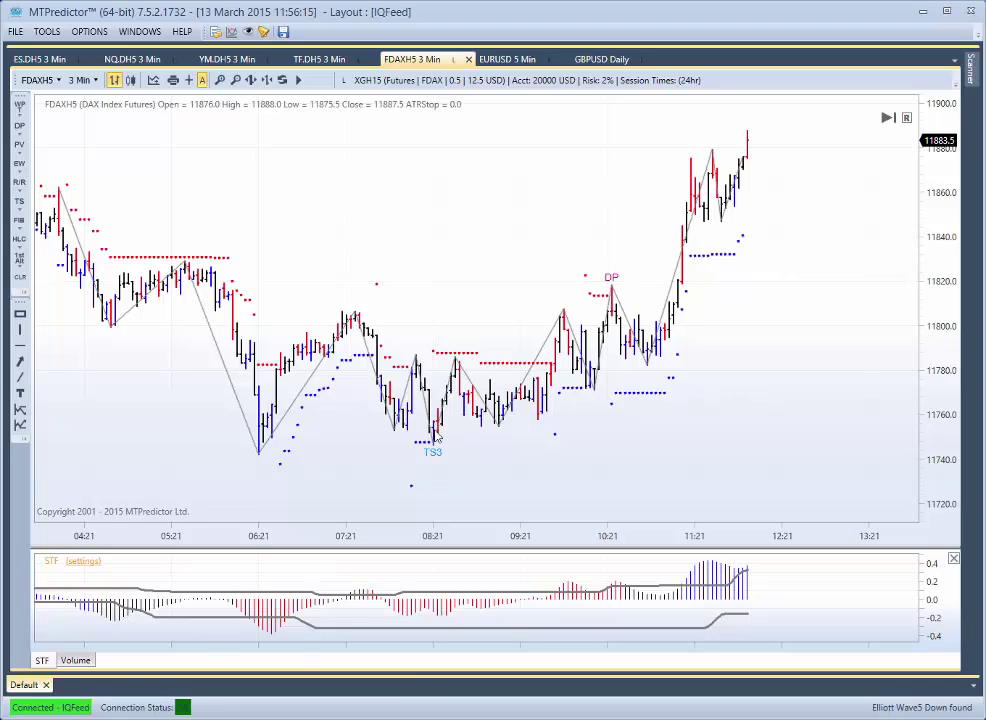
Pan and zoom the 3-minute FDAXH5 chart to review earlier bars.
left_click_drag(311, 251, 469, 251)
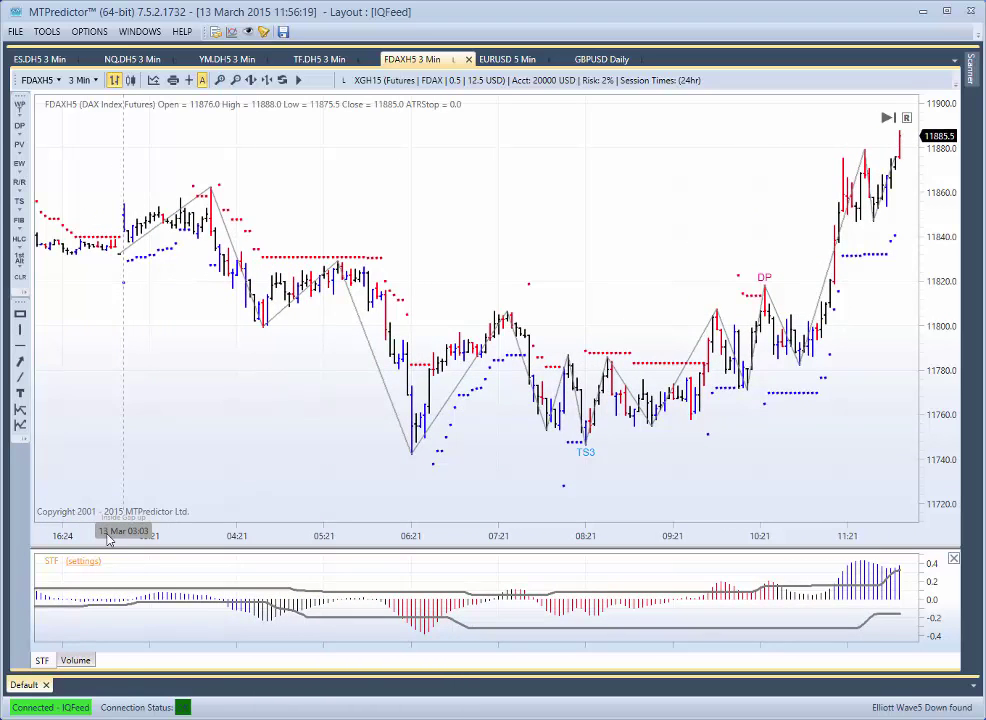
scroll(227, 462, "up", 1)
left_click_drag(374, 462, 161, 325)
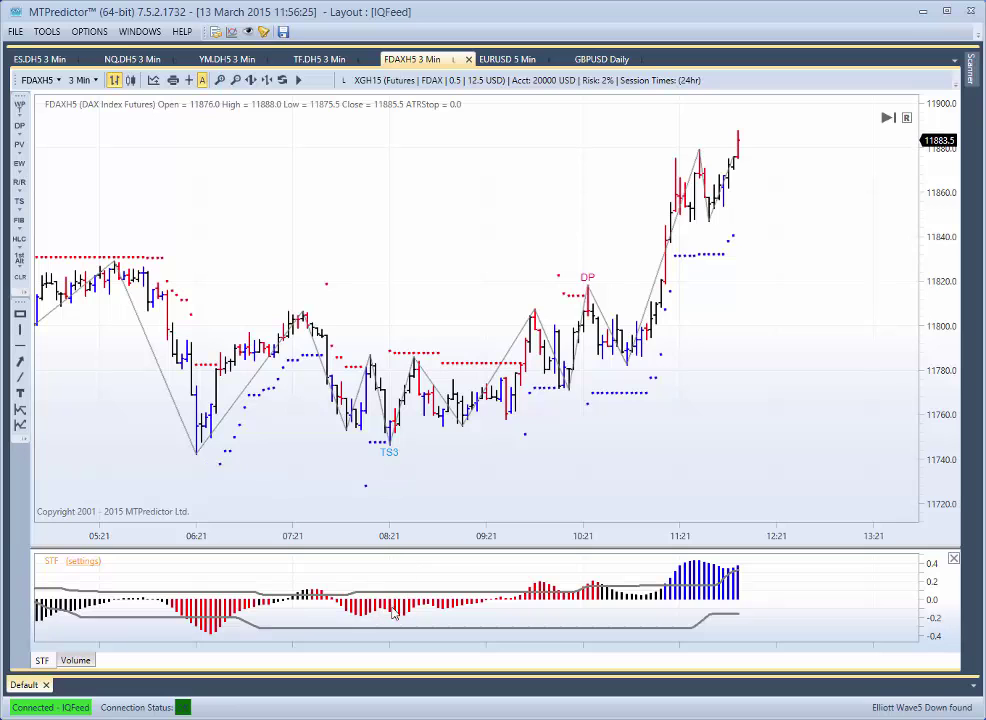
left_click_drag(319, 244, 355, 246)
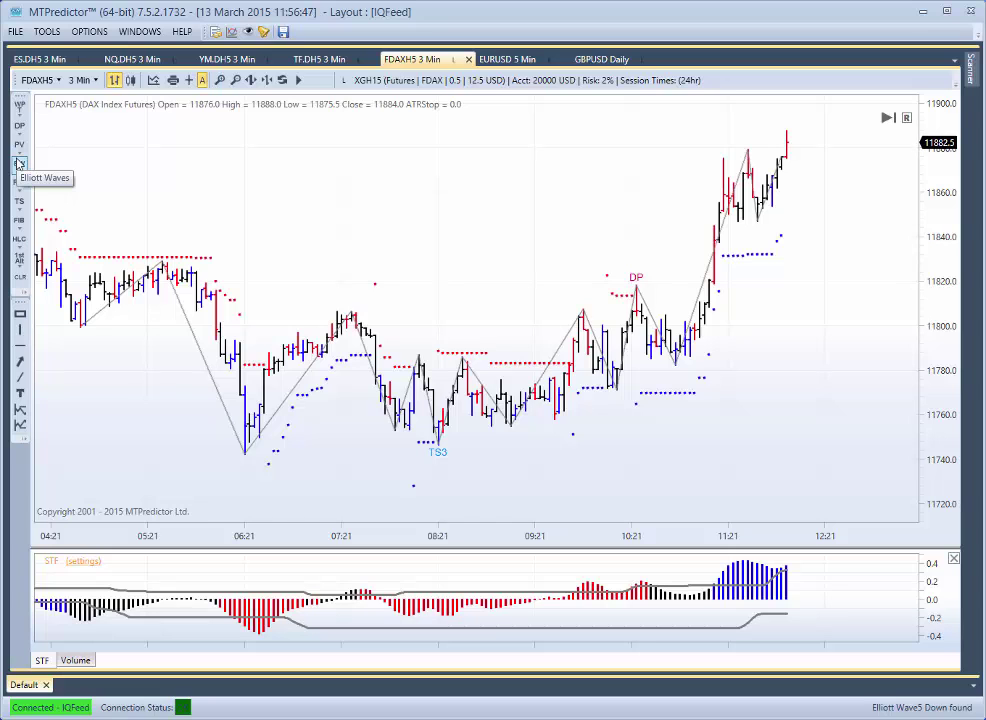
Switch the DAX chart to 15-minute bars and bring the newest bars into view.
left_click(82, 80)
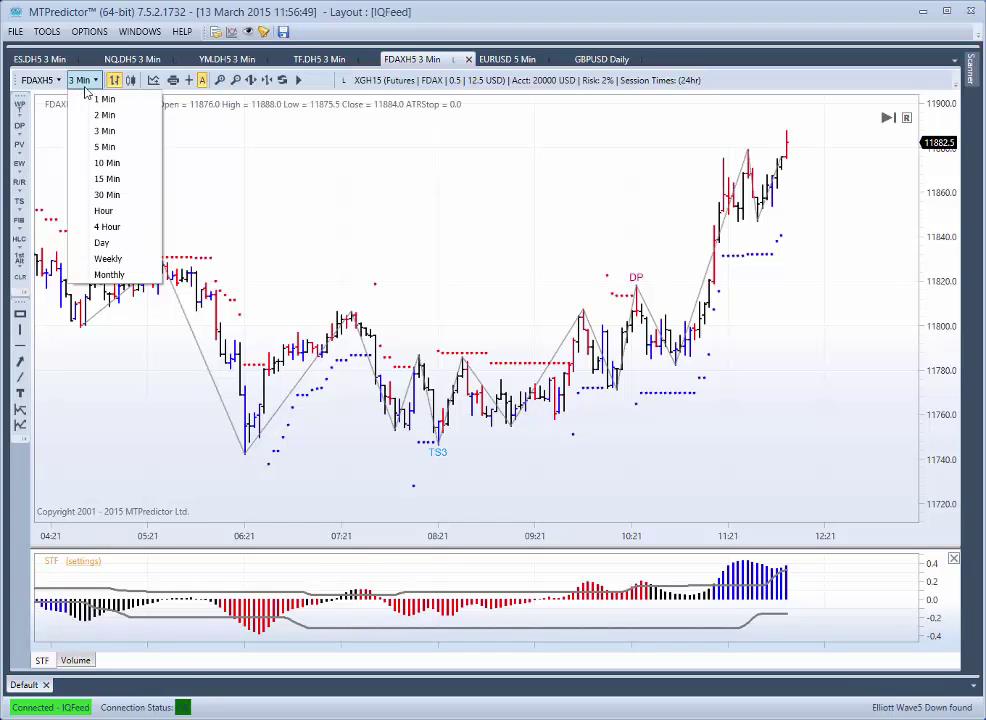
left_click(115, 180)
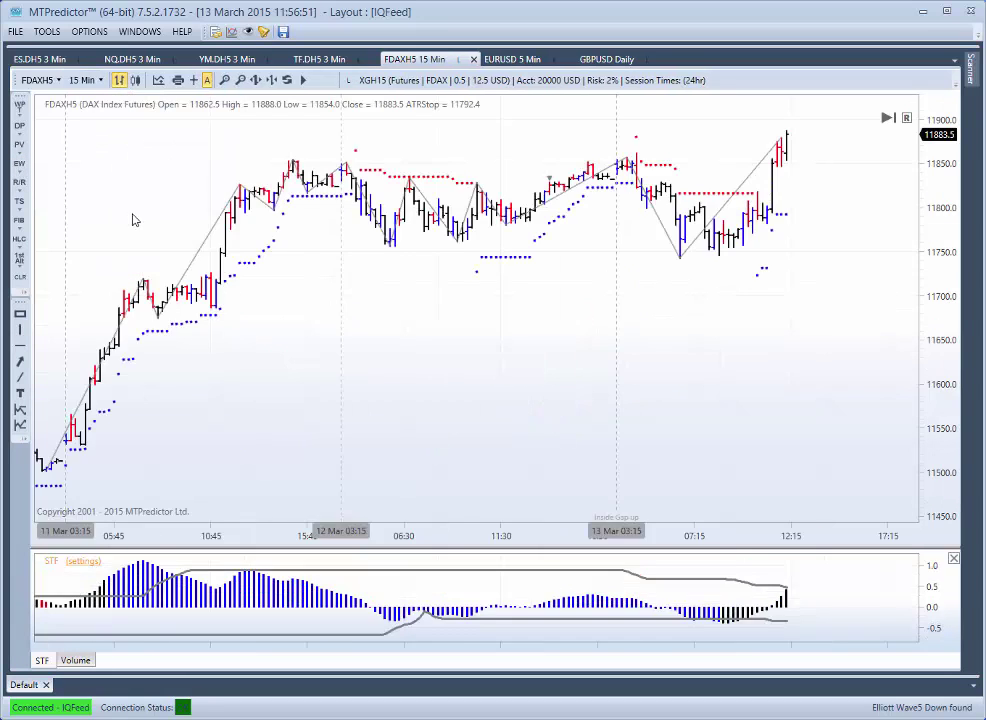
scroll(447, 365, "up", 3)
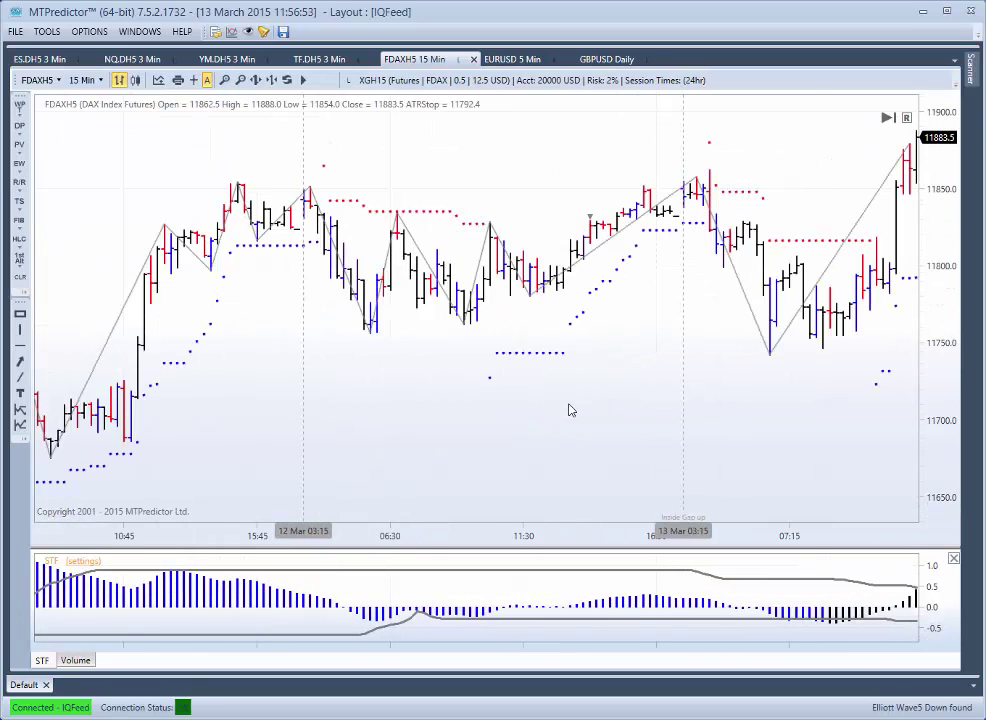
left_click_drag(570, 410, 454, 416)
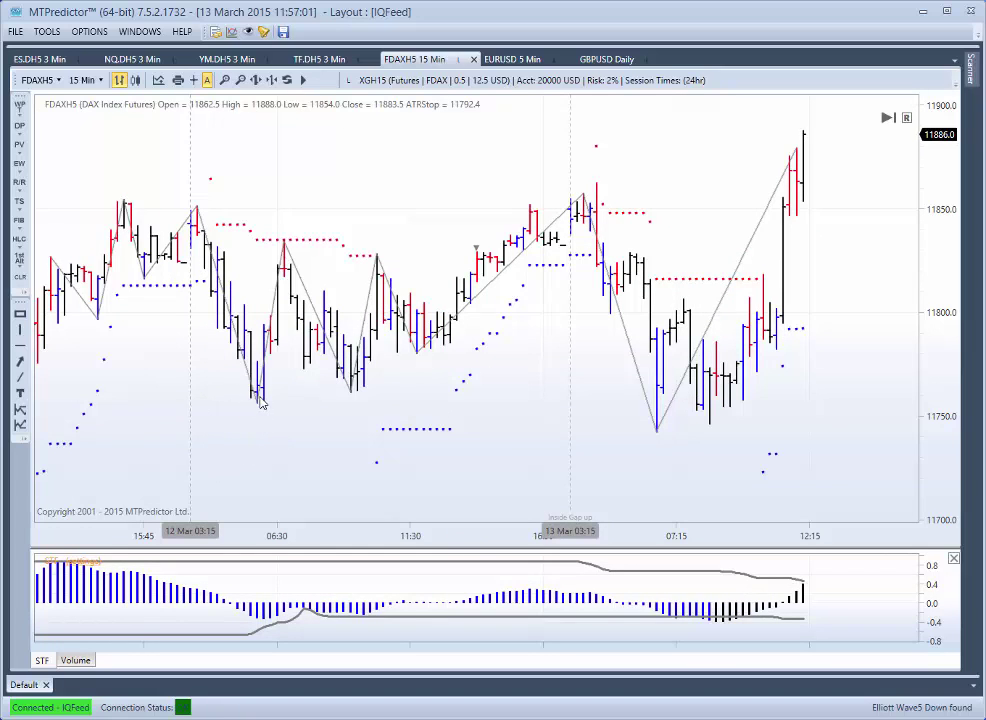
Add a Decision Point zone, shorten it and place it under the swing low near 11740.
right_click(257, 388)
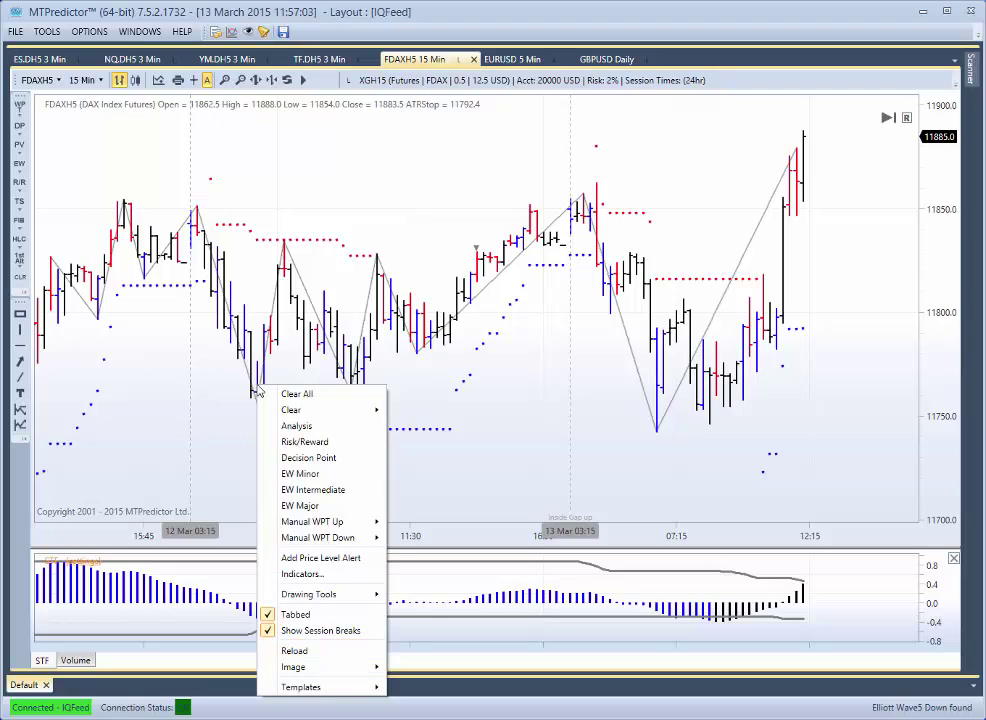
left_click(294, 457)
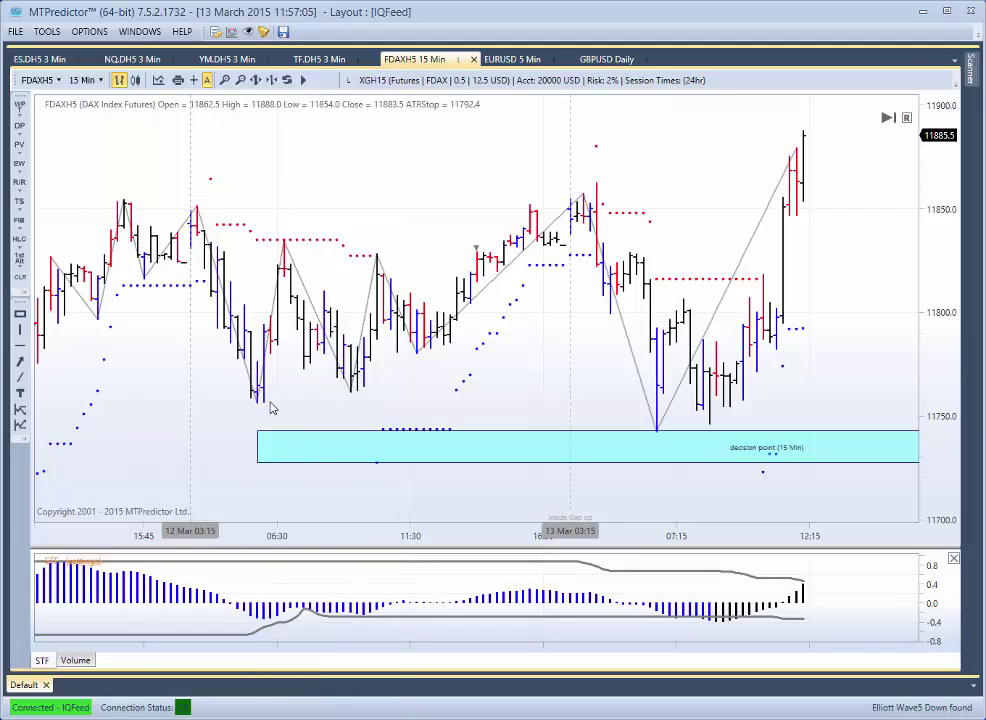
left_click(260, 459)
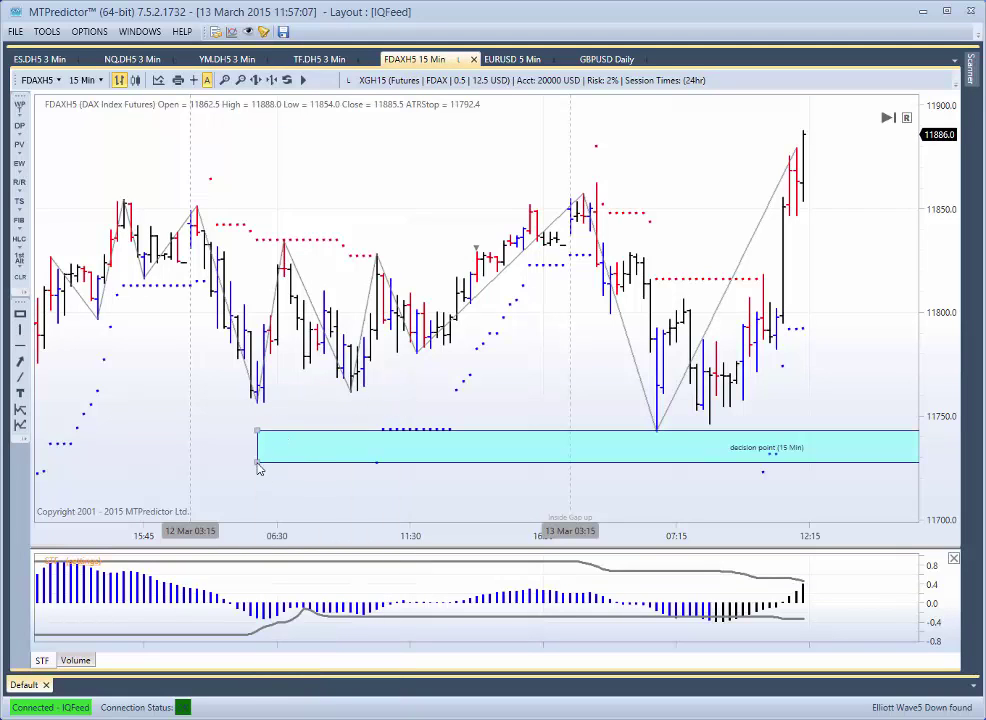
left_click_drag(283, 468, 218, 381)
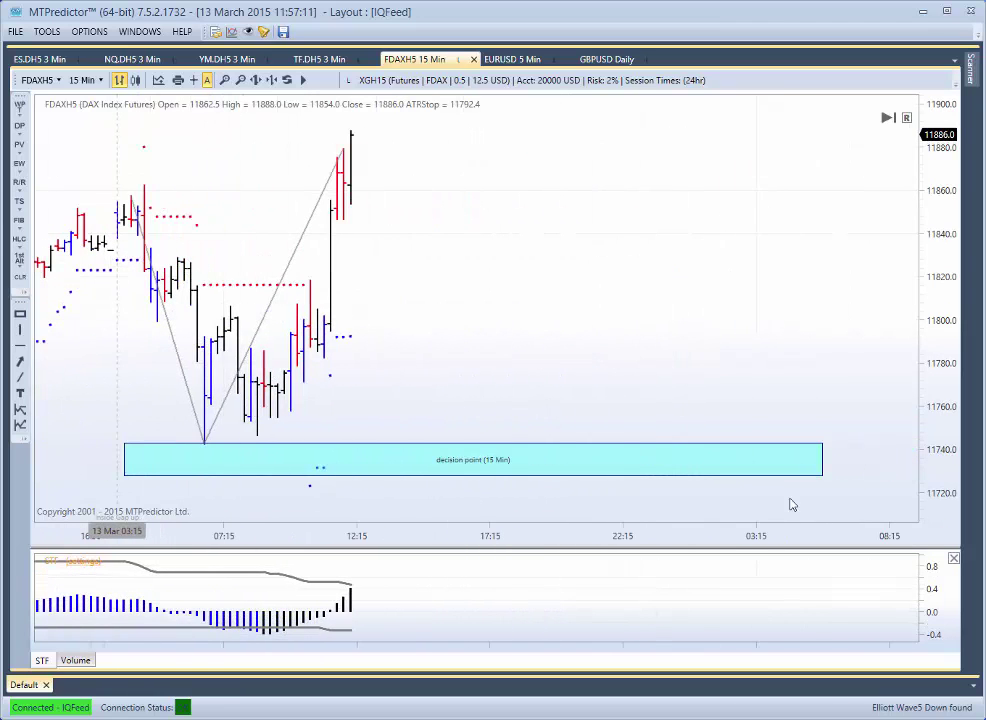
left_click_drag(820, 475, 275, 473)
left_click_drag(92, 403, 385, 385)
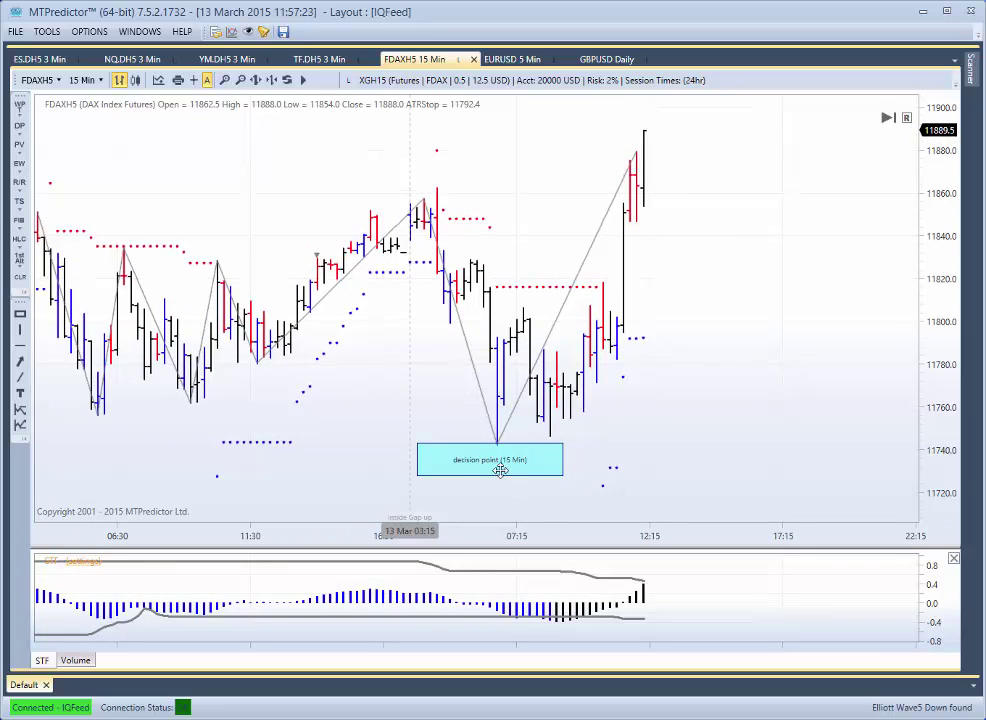
left_click_drag(500, 470, 455, 471)
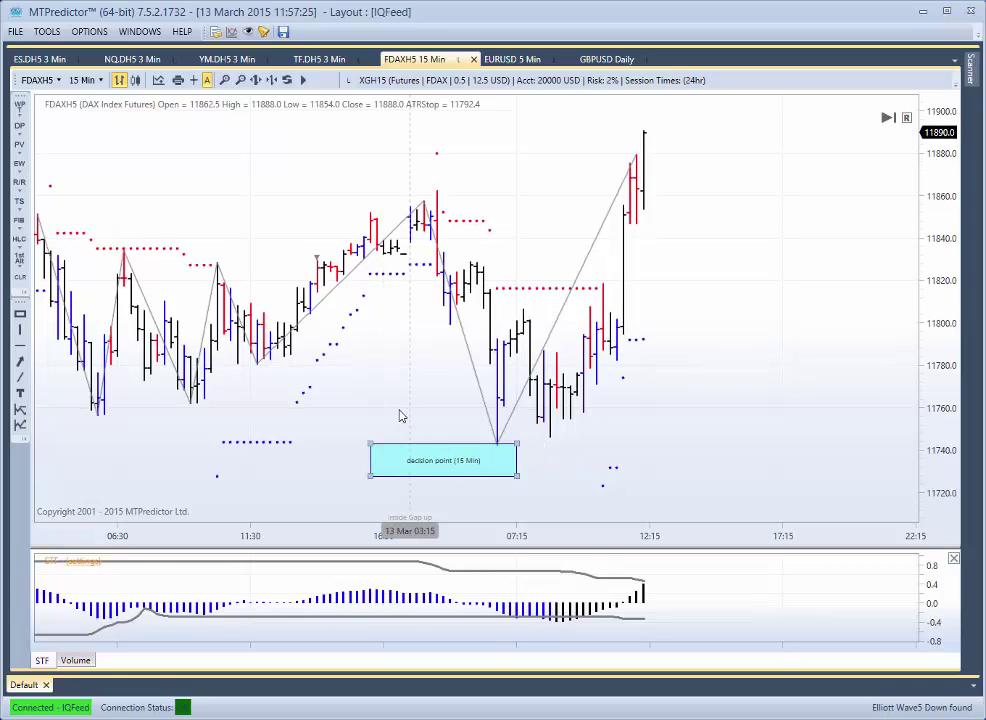
Return to 3-minute bars and pan to show the 15-min decision point zone with TS3 above.
left_click(90, 84)
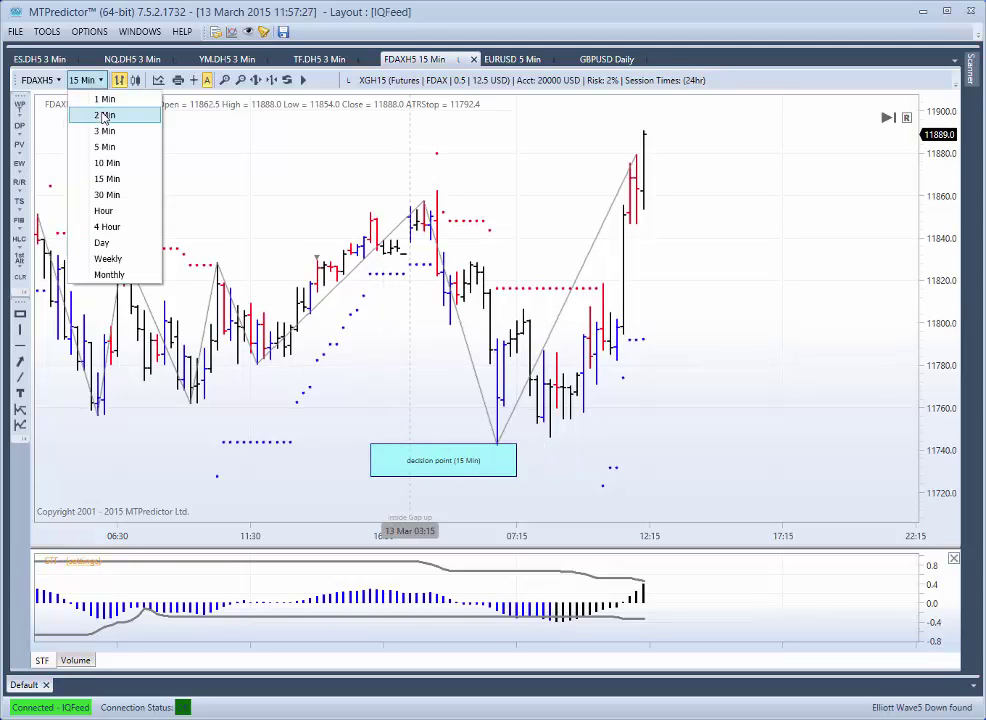
left_click(103, 129)
left_click_drag(229, 222, 503, 246)
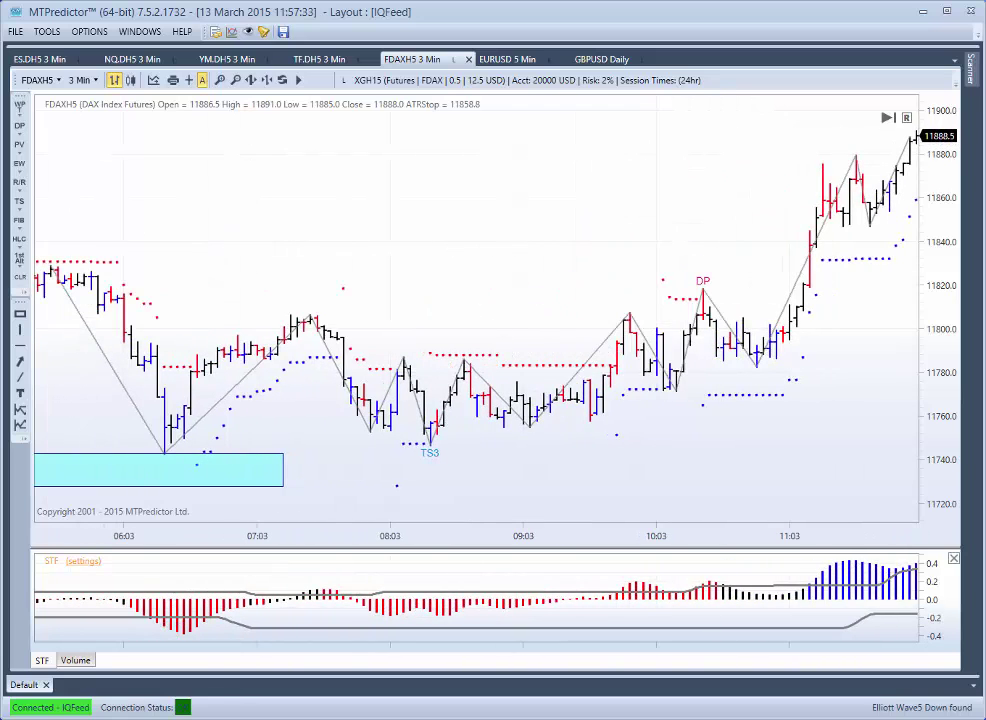
scroll(349, 281, "up", 3)
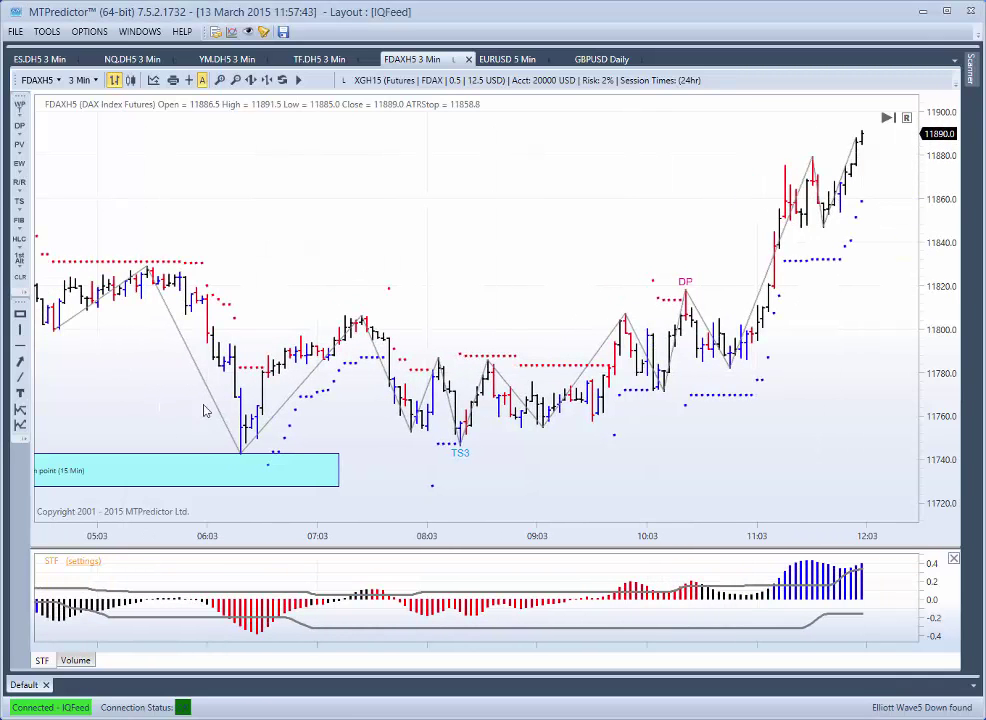
scroll(370, 302, "up", 6)
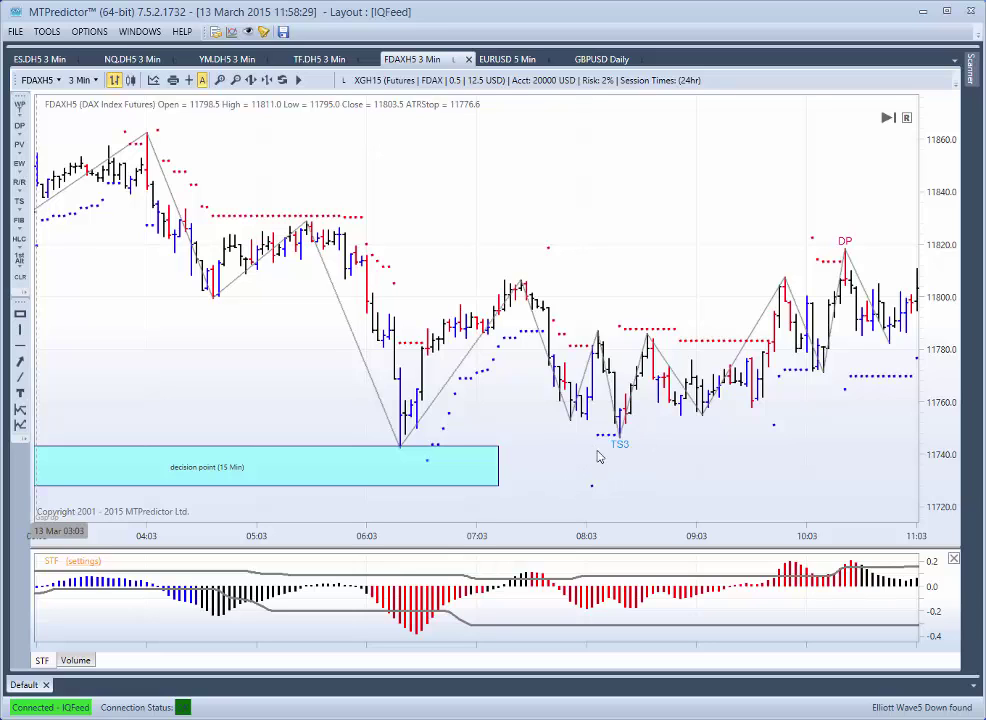
Run Analysis near TS3 to draw wave projections and a long trade plan at R/R 3.6.
right_click(624, 415)
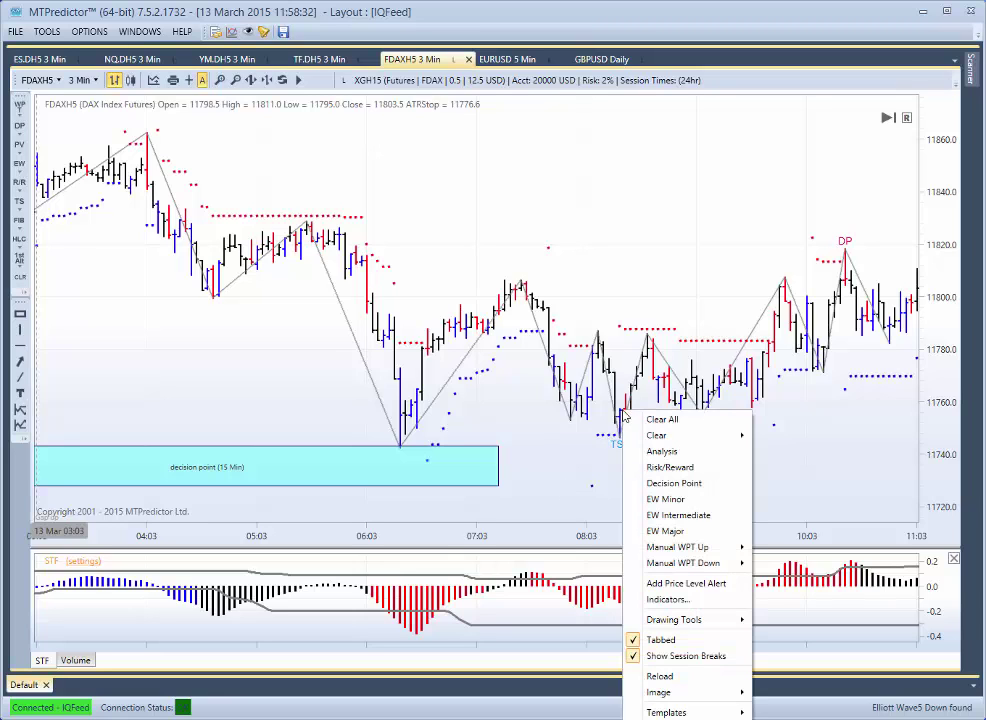
left_click(655, 452)
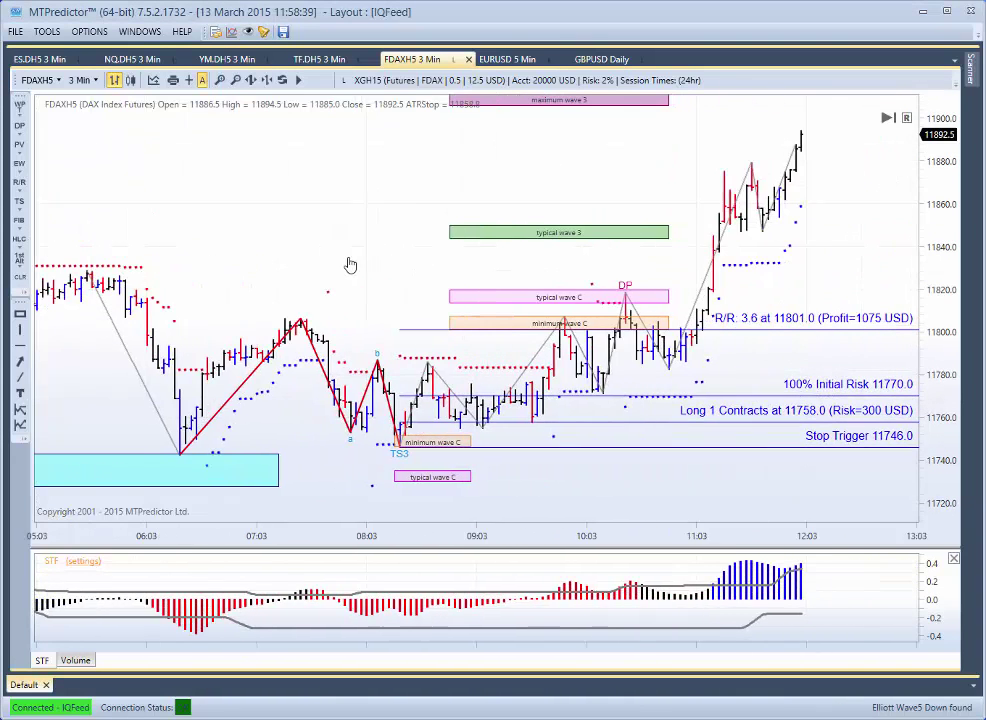
scroll(350, 264, "down", 2)
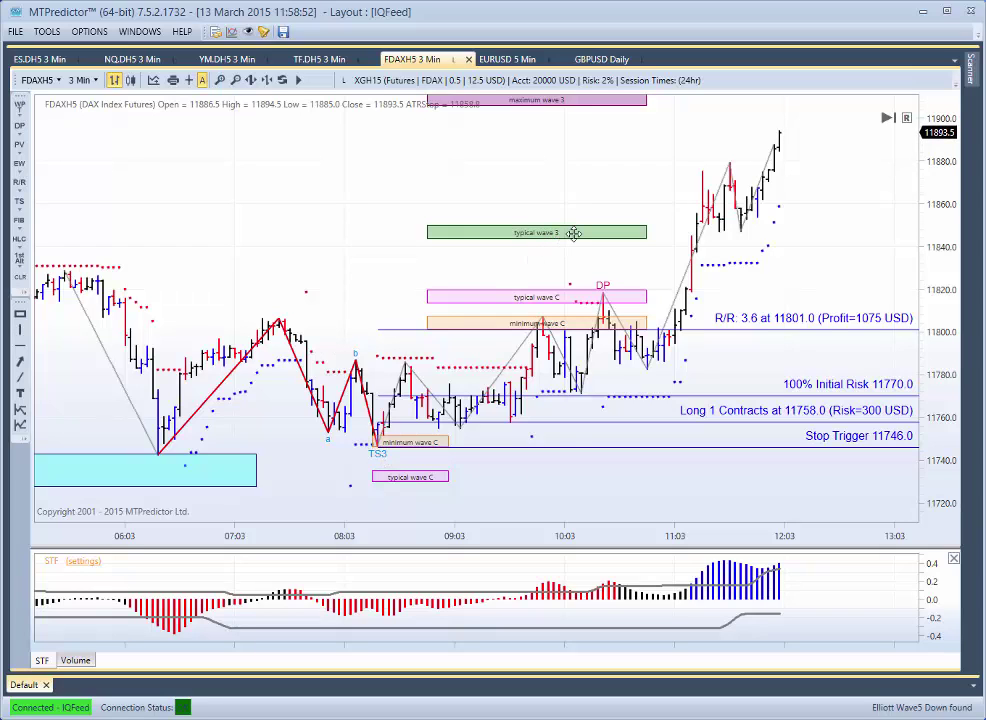
Raise the profit target to 11843.5 (R/R 7.1, 2138 USD) and turn on the crosshair readout.
left_click_drag(700, 318, 693, 230)
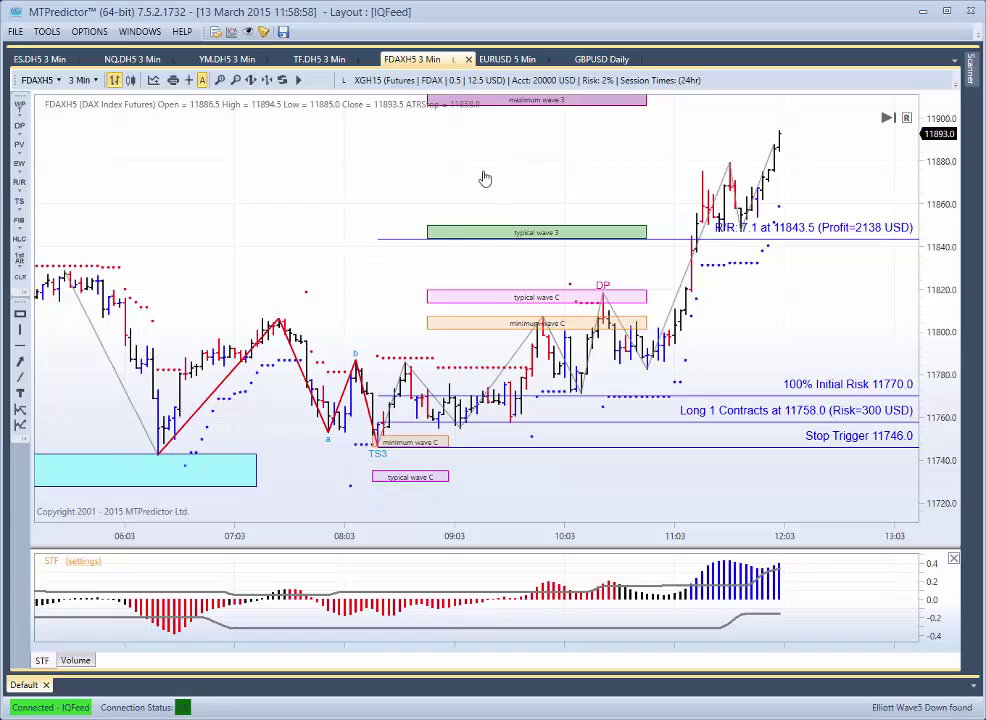
scroll(440, 178, "down", 3)
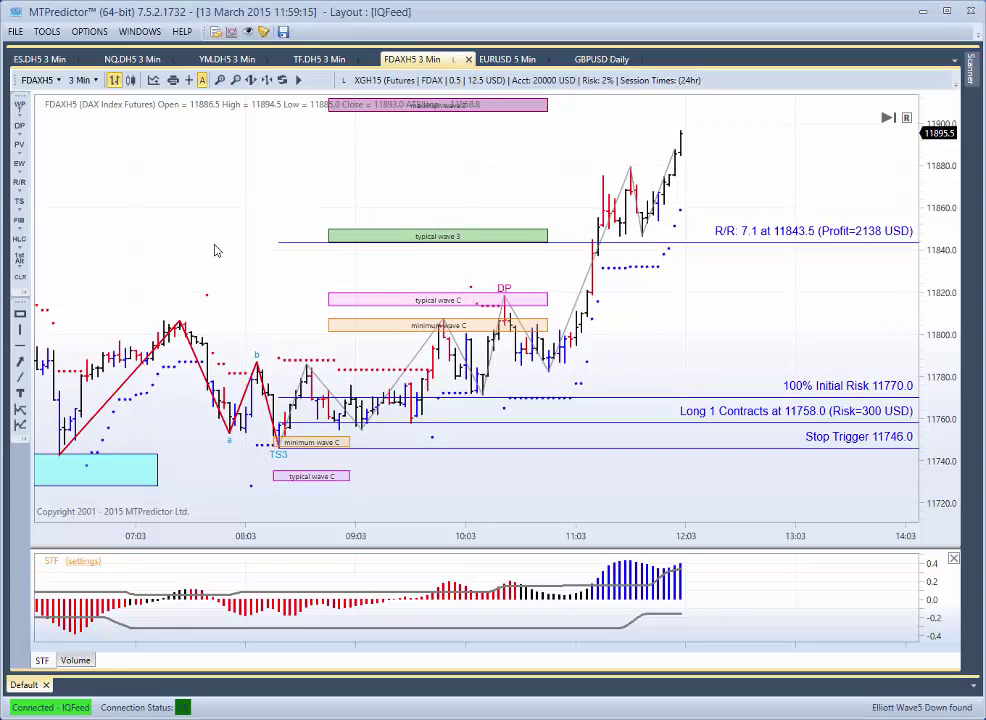
left_click_drag(214, 250, 253, 249)
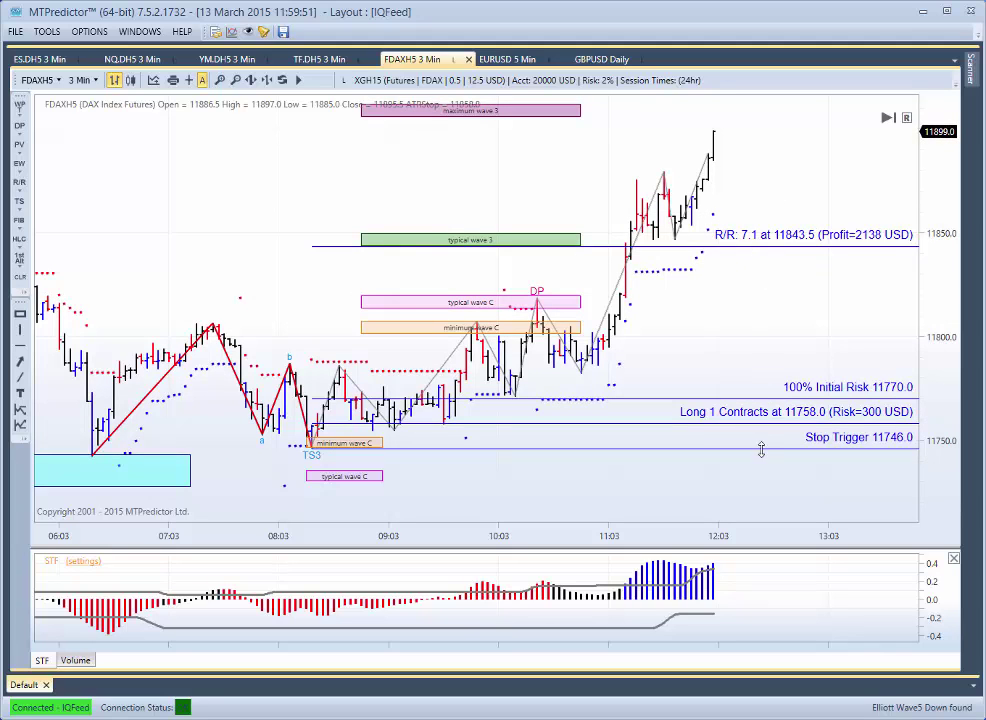
left_click(188, 80)
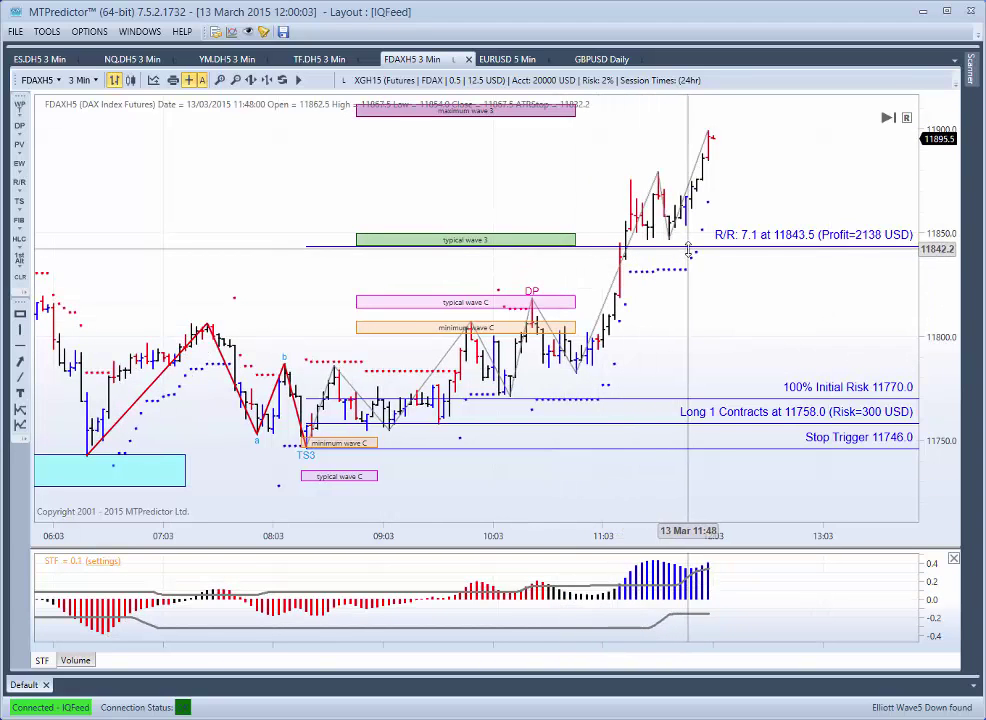
Test a higher profit target, return it to 11843.5, and switch the crosshair readout off.
left_click_drag(711, 244, 713, 203)
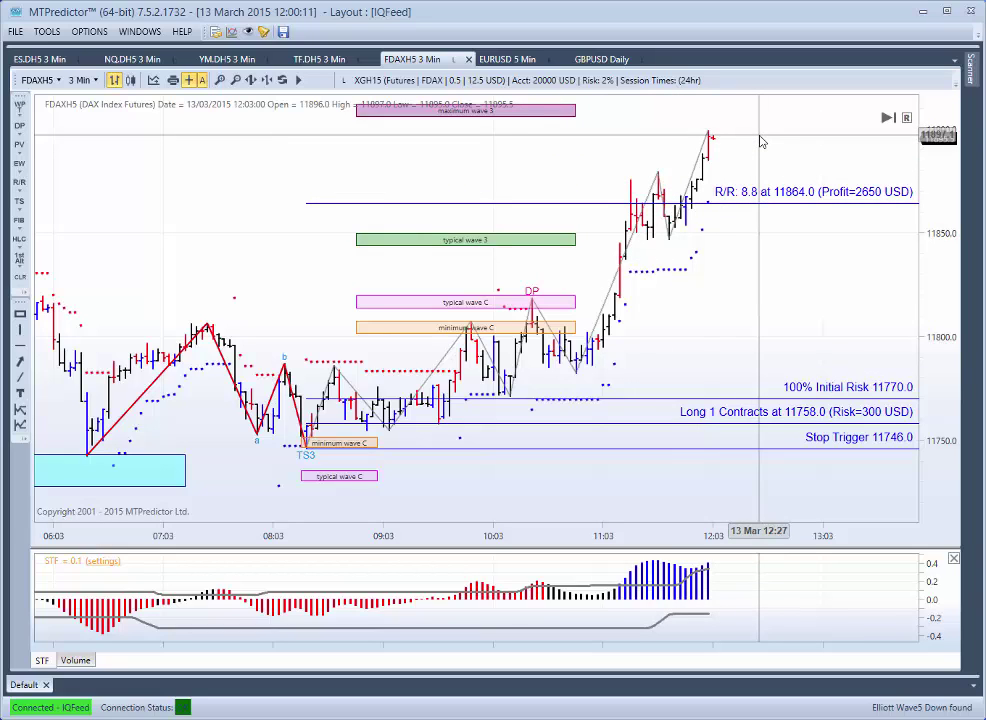
left_click_drag(598, 203, 605, 245)
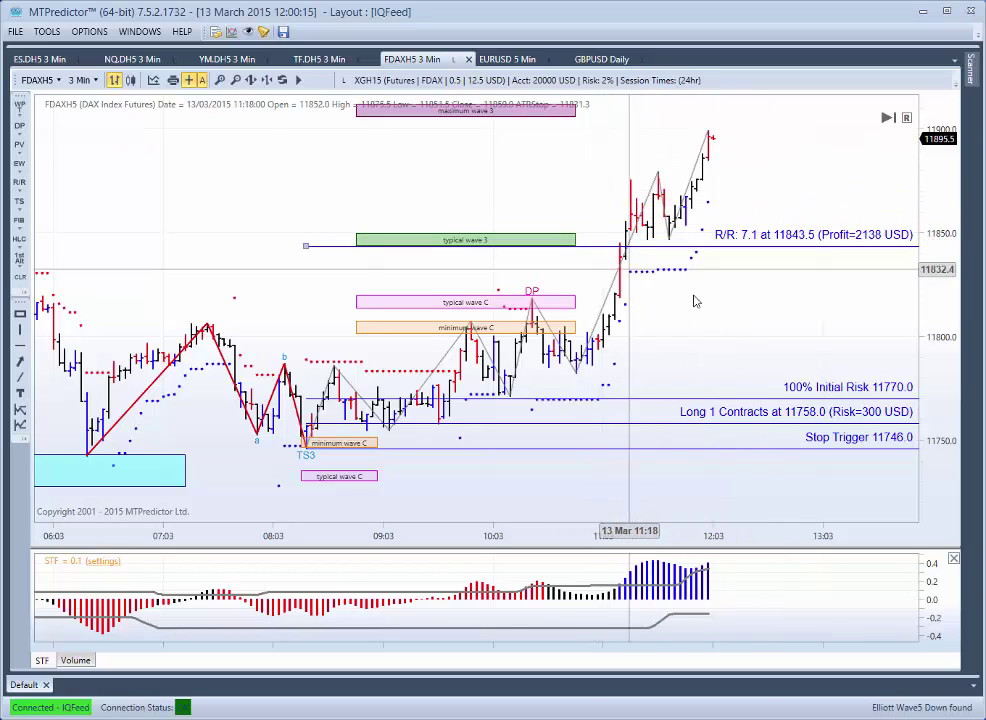
left_click(188, 80)
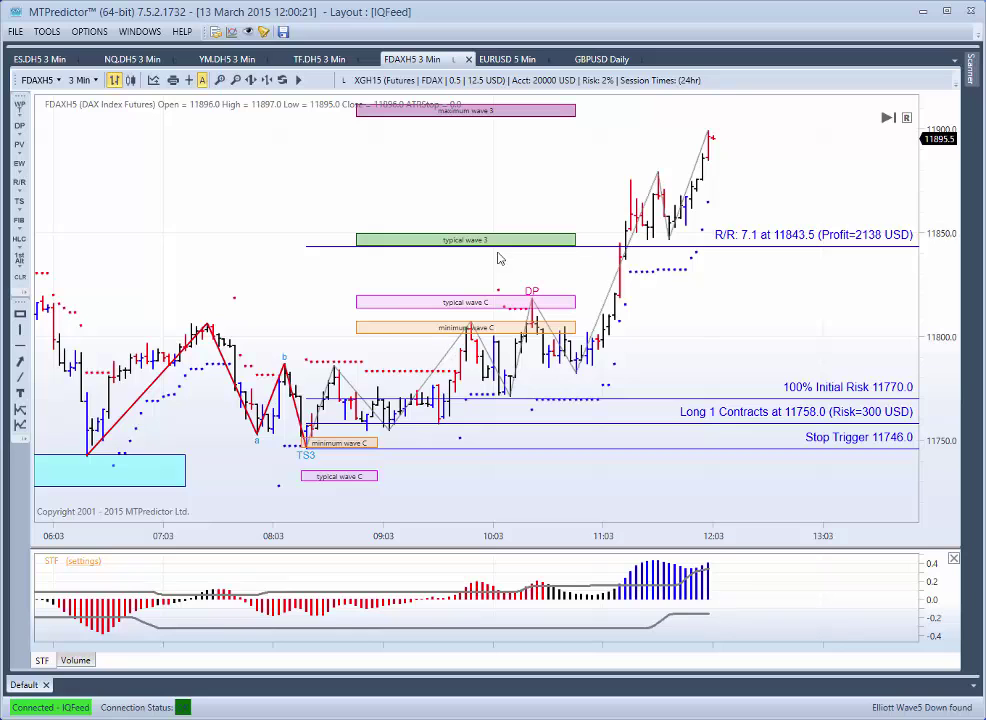
left_click_drag(266, 187, 324, 188)
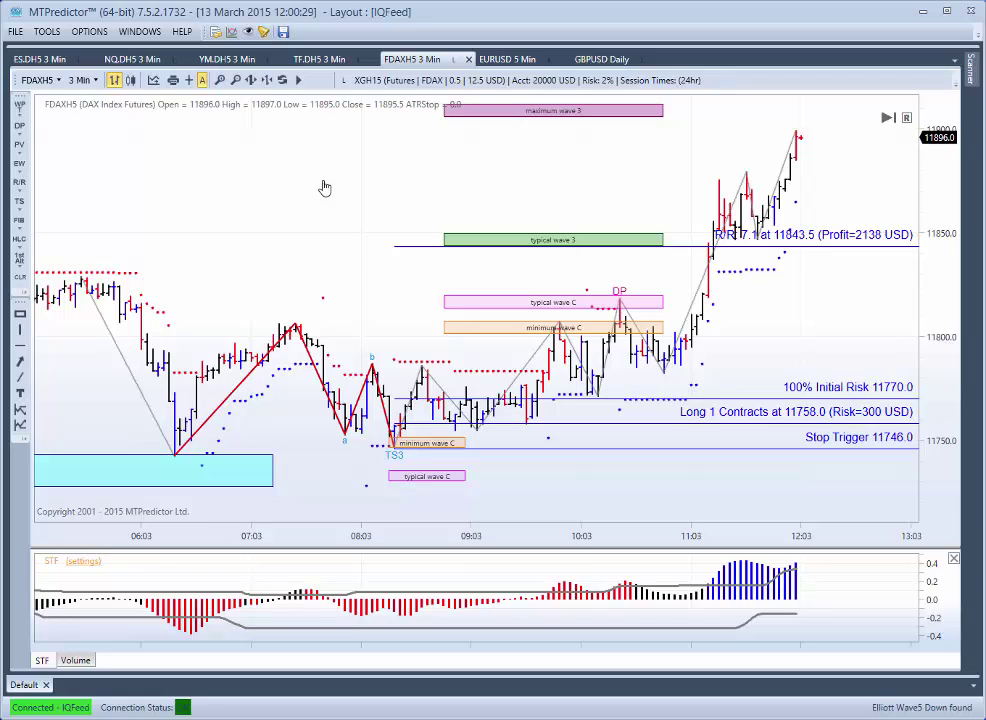
left_click(80, 80)
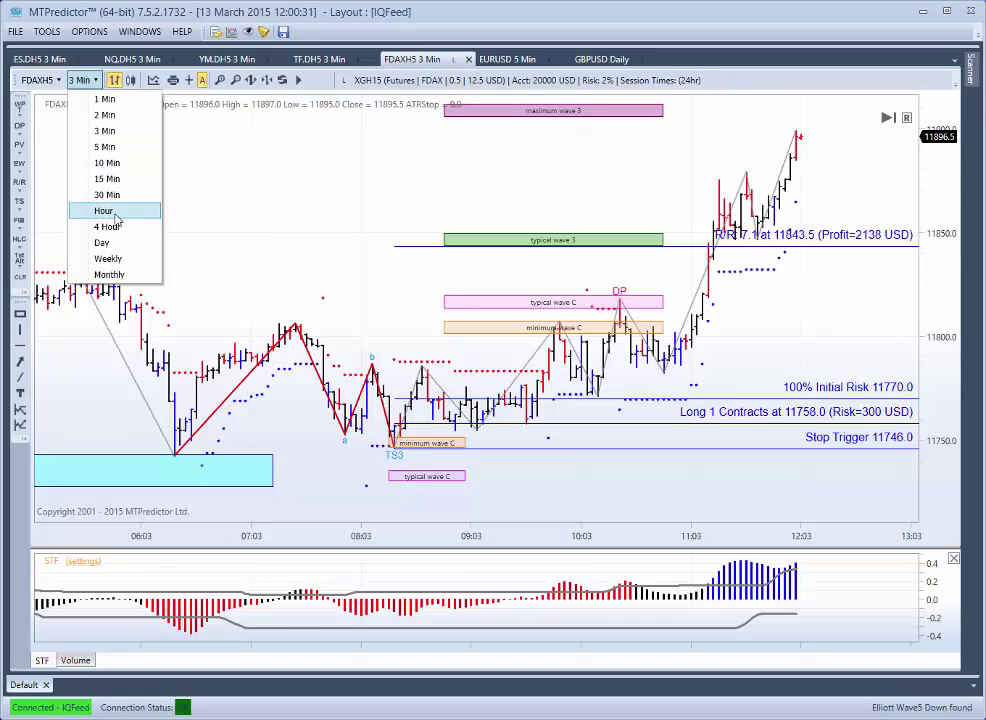
left_click(120, 185)
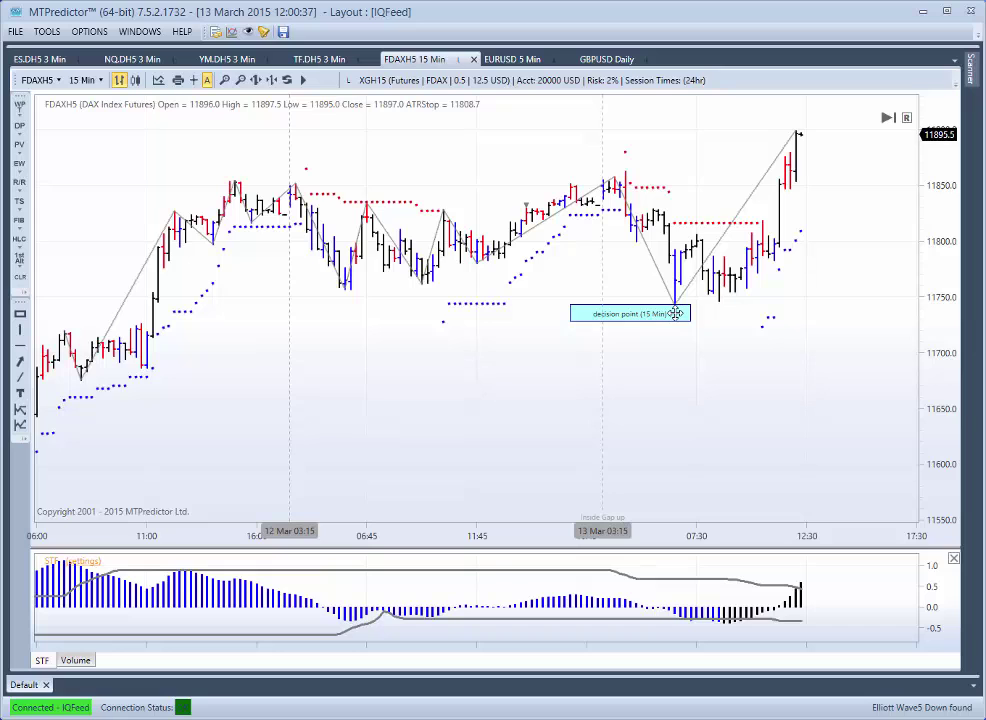
left_click(88, 80)
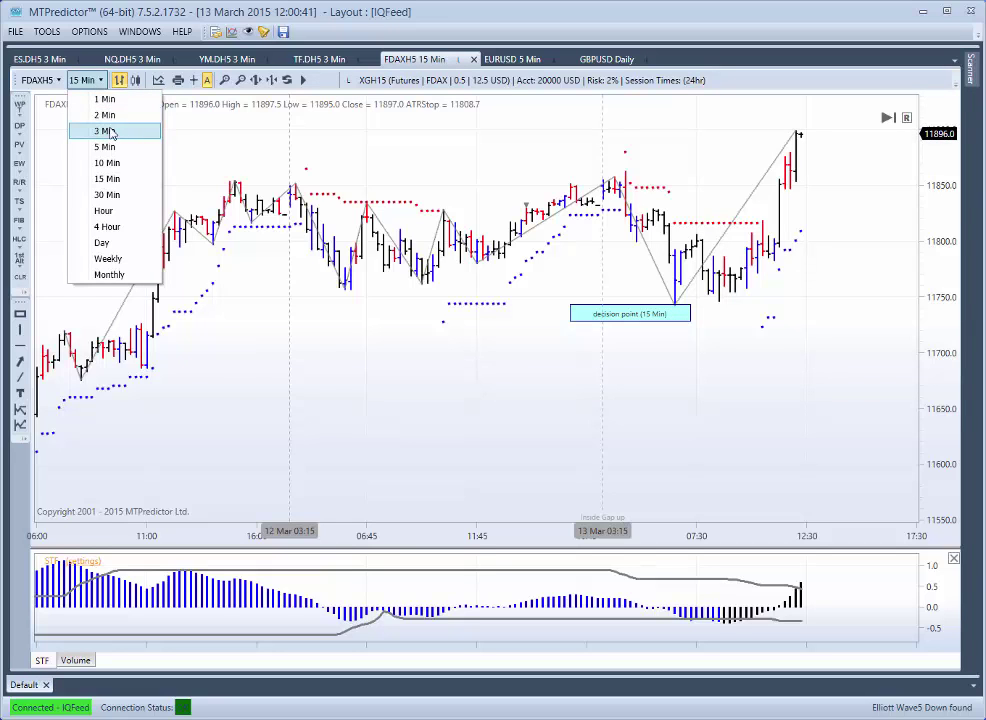
left_click(105, 131)
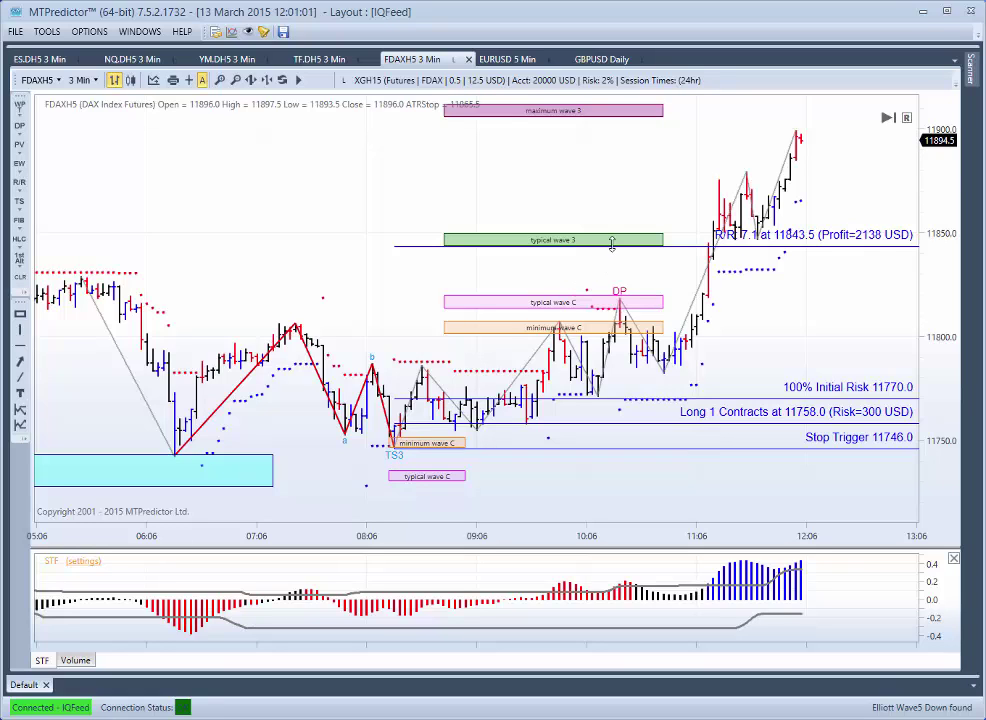
left_click_drag(775, 236, 672, 305)
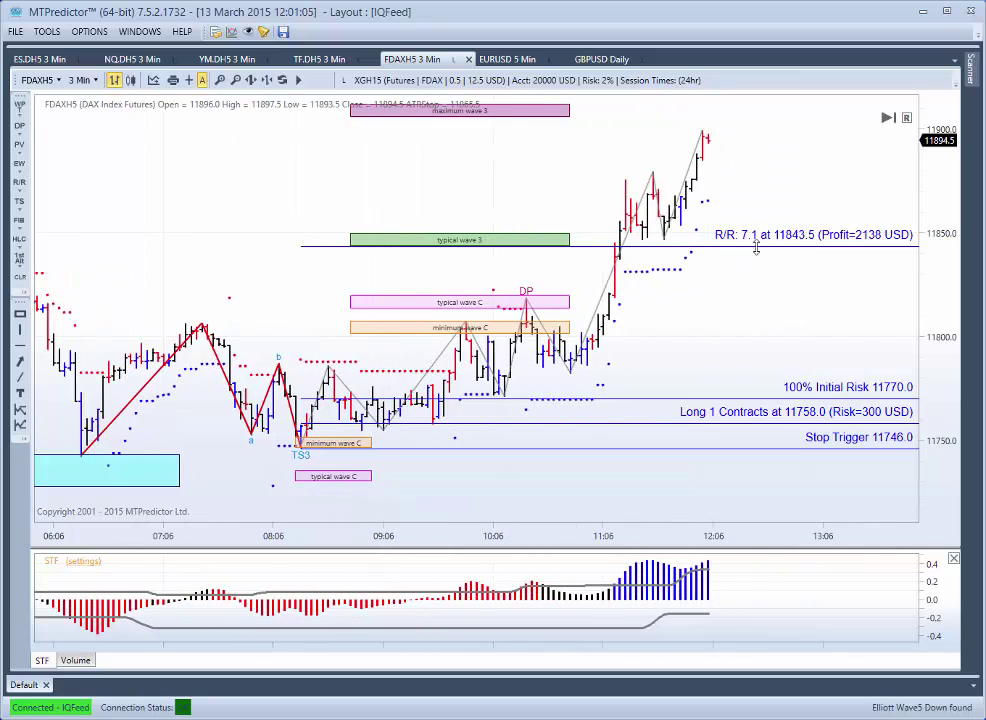